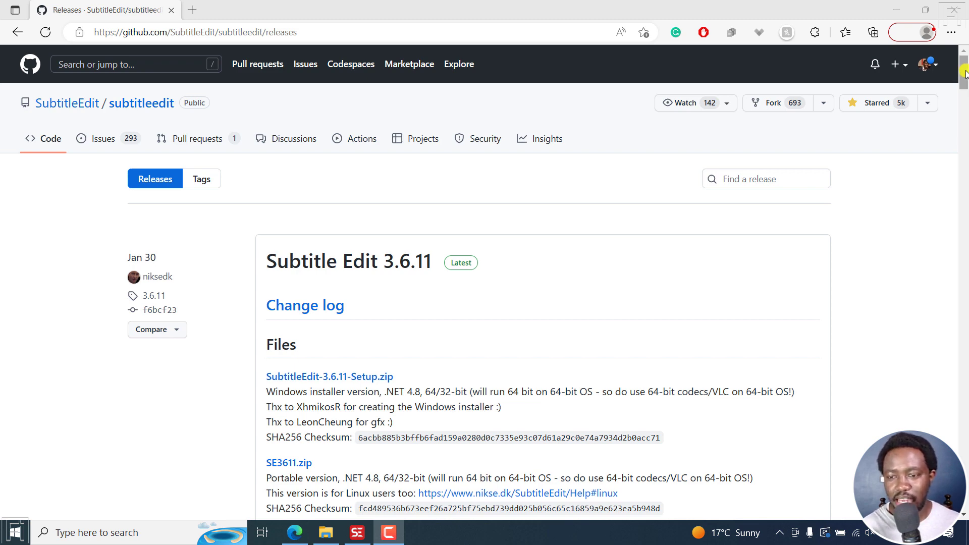
- Scroll the SubtitleEdit releases page down to the 3.6.11 Assets list
{"action": "left_click_drag", "start_coordinate": [964, 71], "coordinate": [964, 117]}
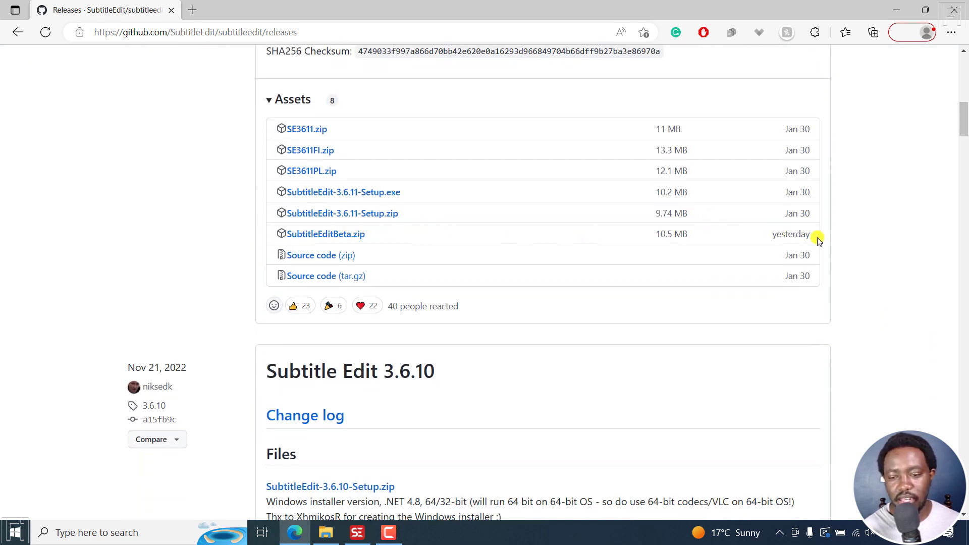
- Minimize the browser and check in Help > About that version 3.6.11 is installed
{"action": "left_click", "coordinate": [896, 10]}
{"action": "left_click", "coordinate": [390, 22]}
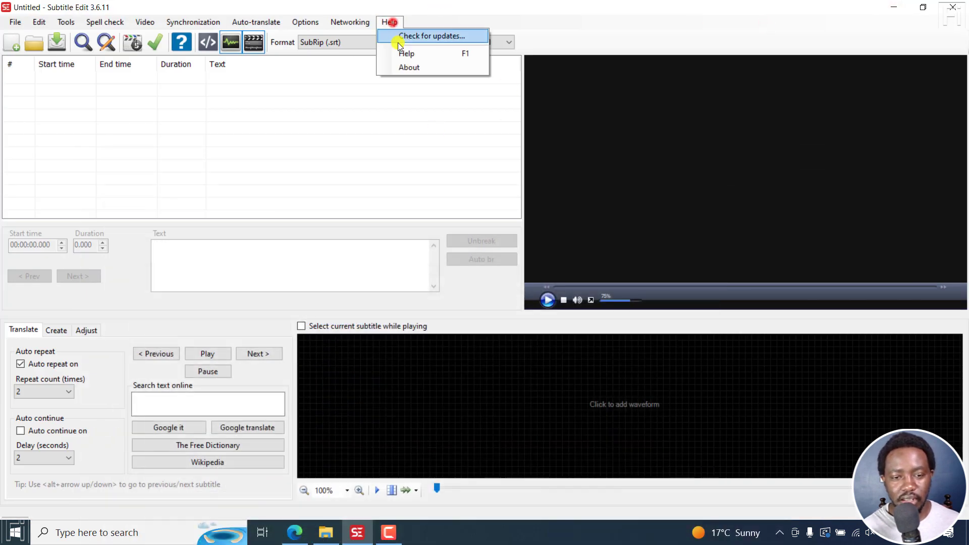
{"action": "left_click", "coordinate": [410, 66]}
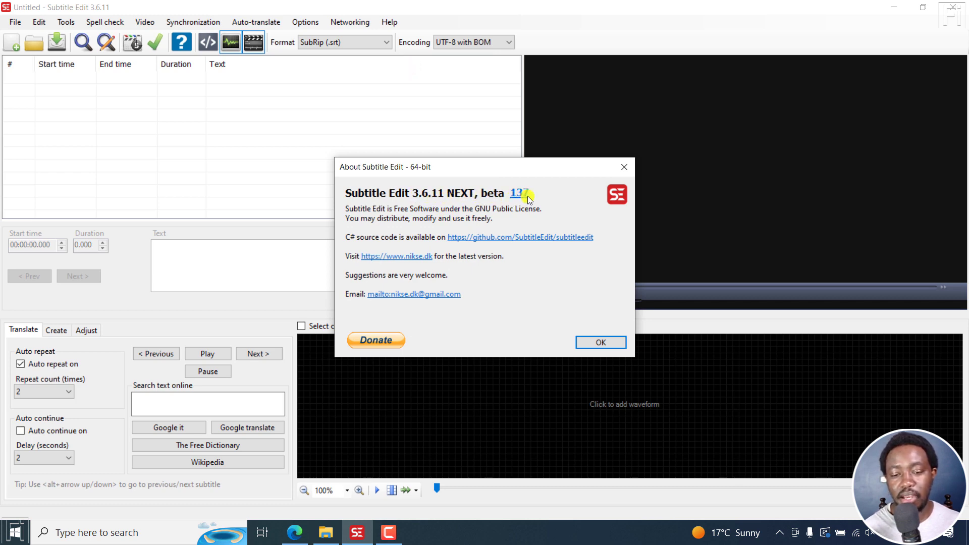
- Close About, load the transitions tutorial video, and open Audio to text (Whisper)
{"action": "left_click", "coordinate": [624, 170]}
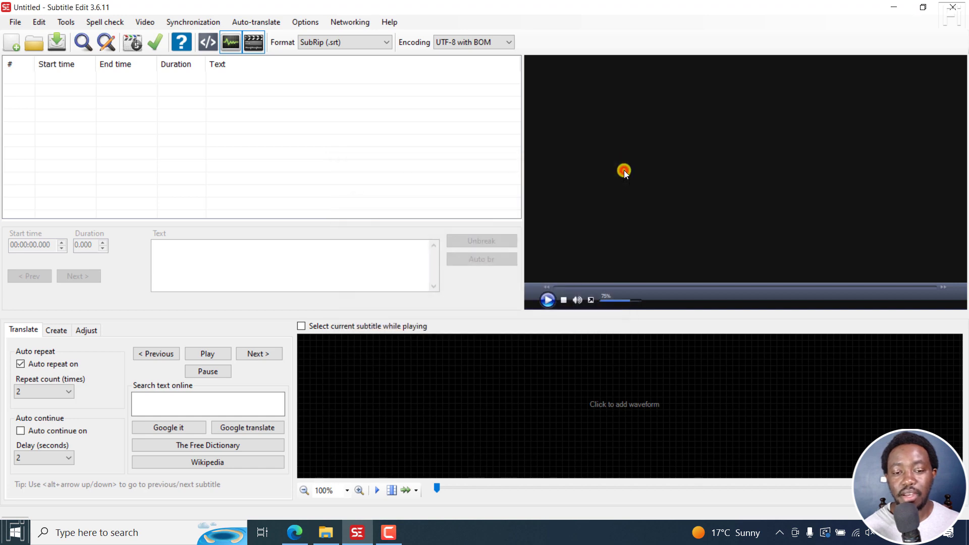
{"action": "left_click", "coordinate": [137, 23]}
{"action": "left_click", "coordinate": [163, 35]}
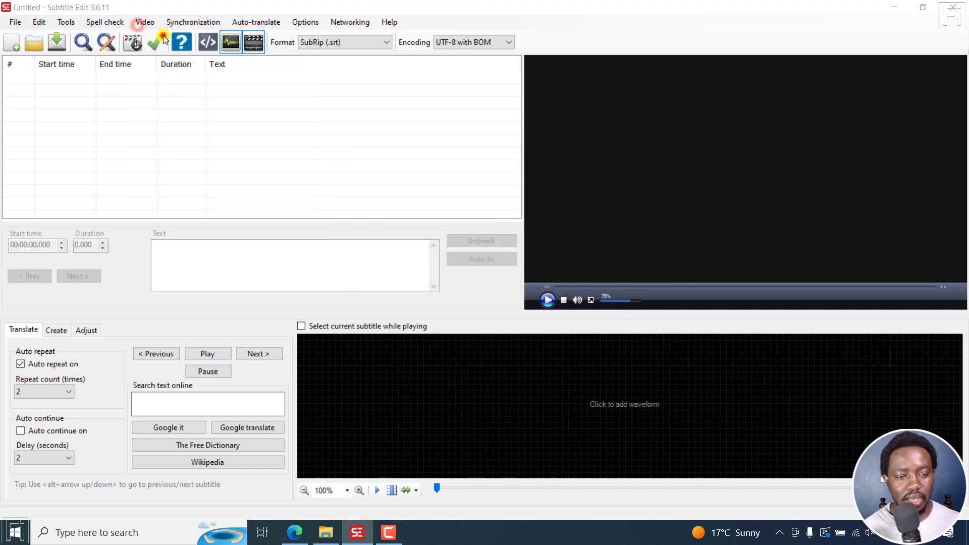
{"action": "left_click", "coordinate": [88, 146]}
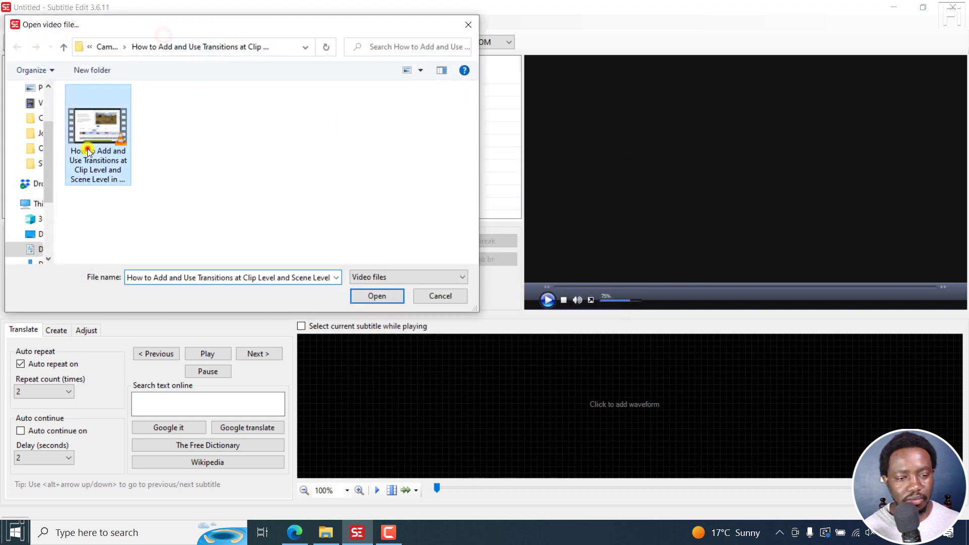
{"action": "left_click", "coordinate": [374, 296]}
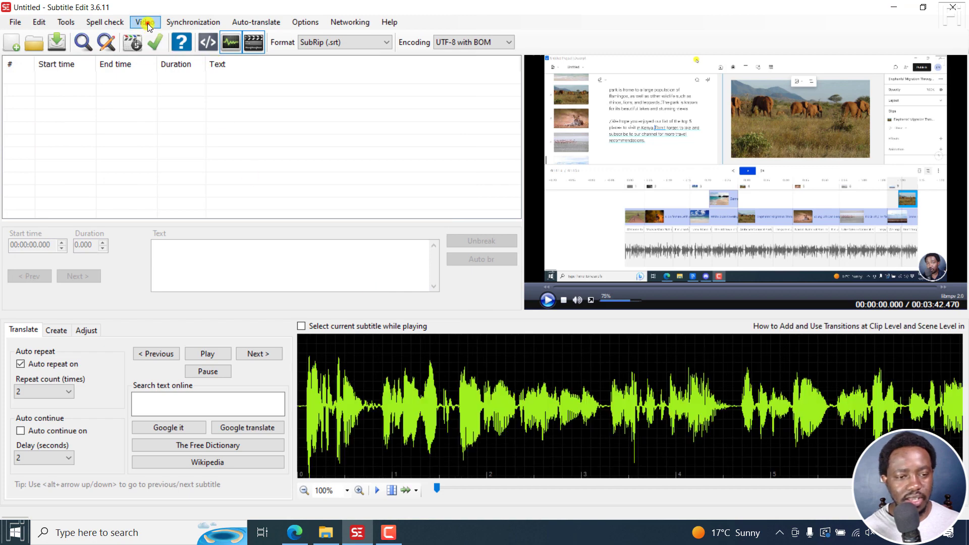
{"action": "left_click", "coordinate": [145, 22]}
{"action": "left_click", "coordinate": [205, 189]}
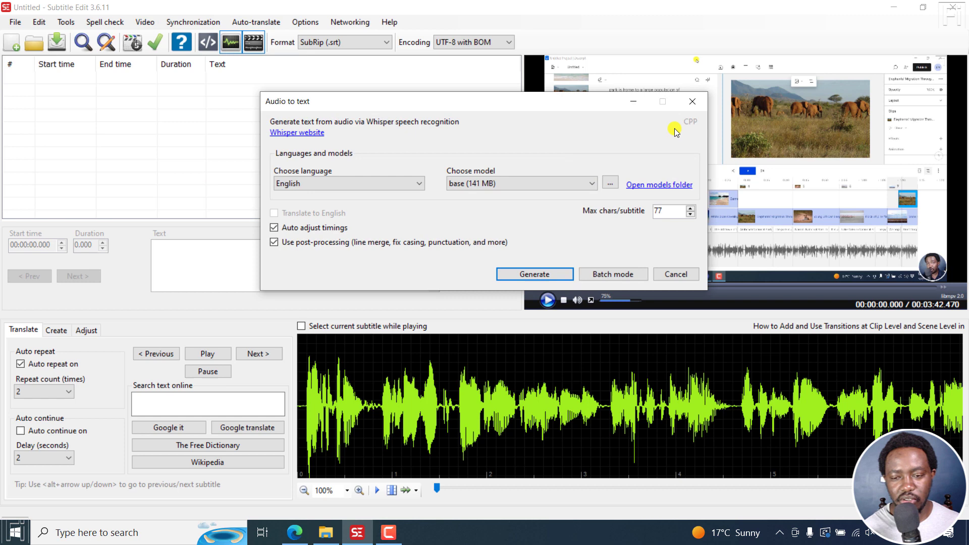
- Transcribe the video's audio into timed subtitles using the Whisper cpp engine
{"action": "right_click", "coordinate": [605, 134]}
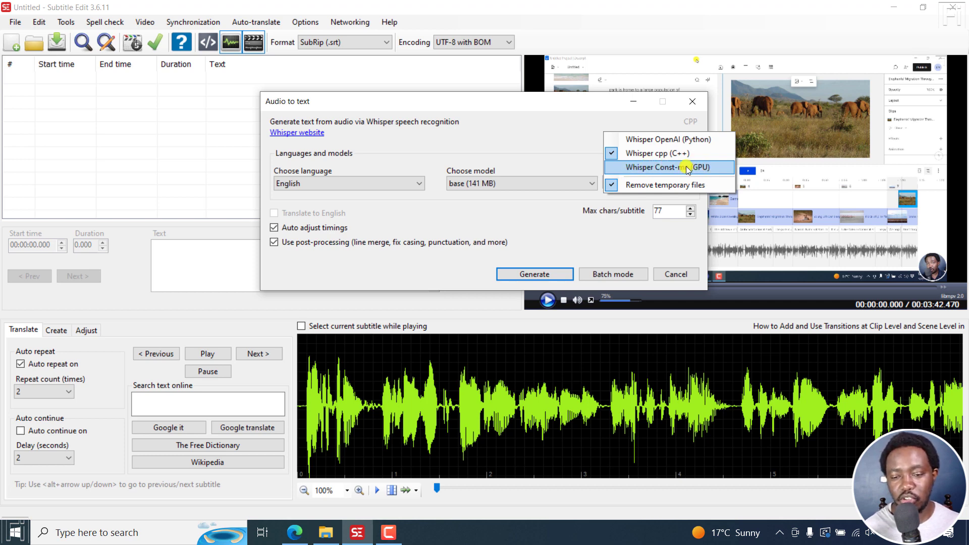
{"action": "left_click", "coordinate": [635, 156]}
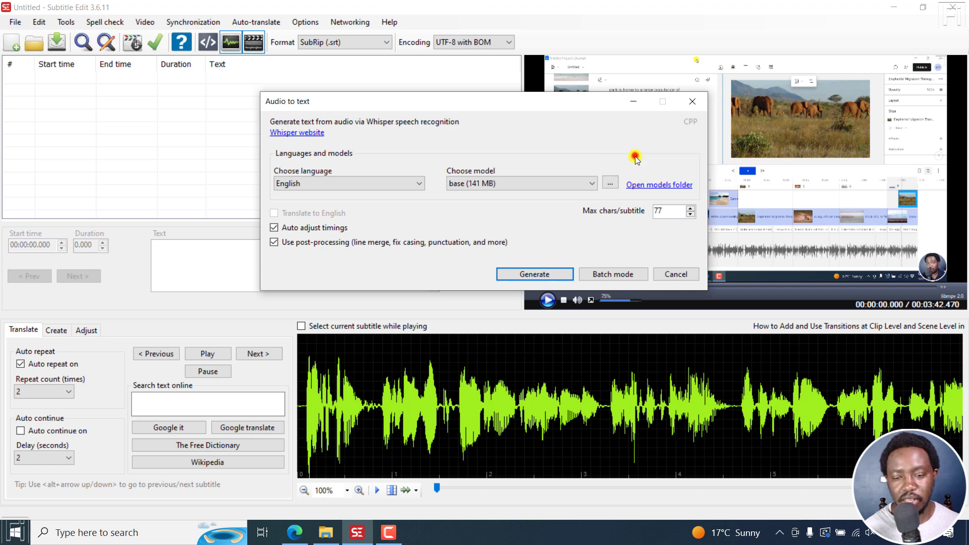
{"action": "left_click", "coordinate": [531, 274]}
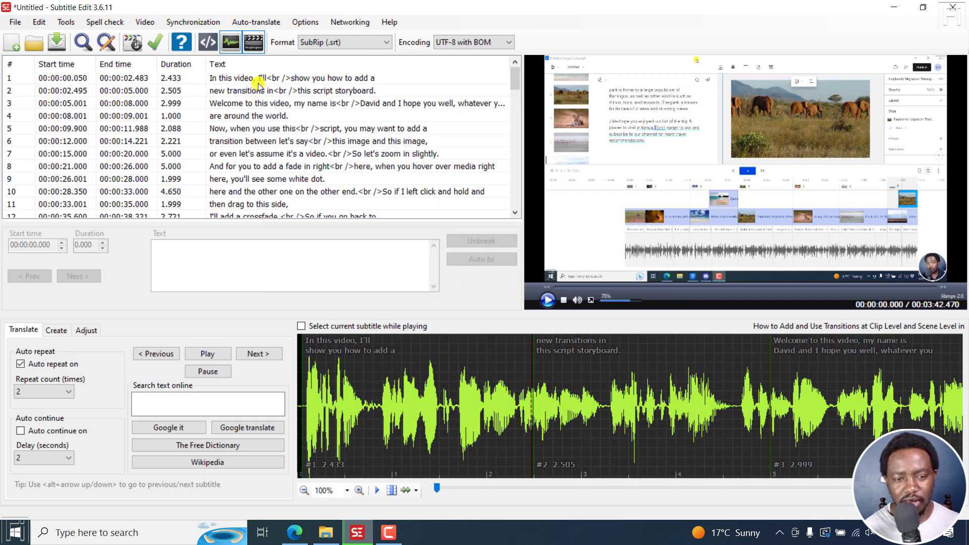
- Jump to the first subtitle and open burned-in video settings with Cut enabled
{"action": "left_click", "coordinate": [346, 369]}
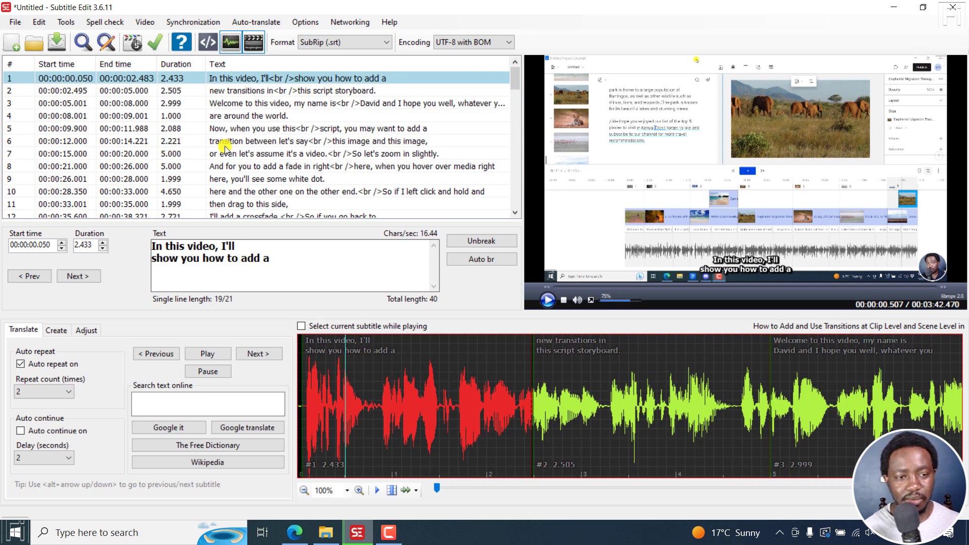
{"action": "left_click", "coordinate": [145, 22]}
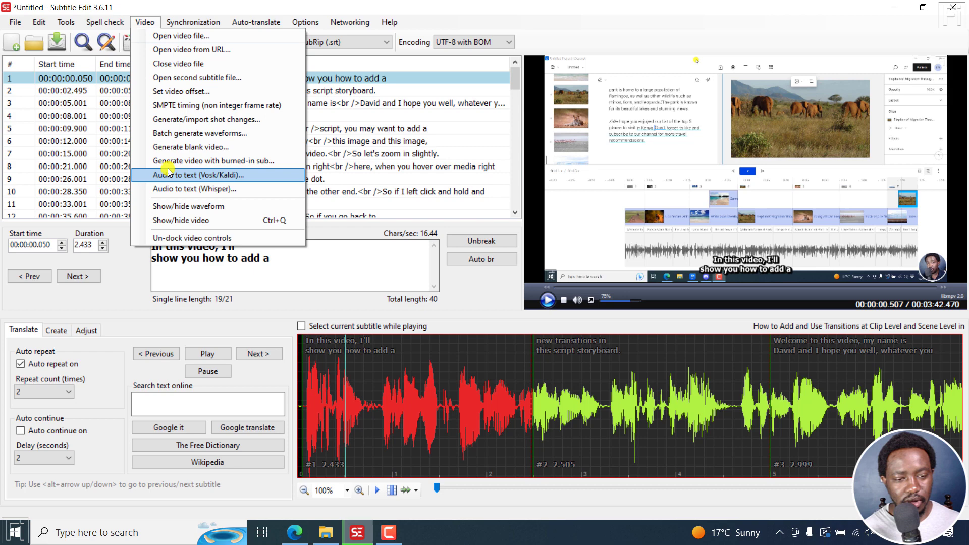
{"action": "left_click", "coordinate": [186, 162]}
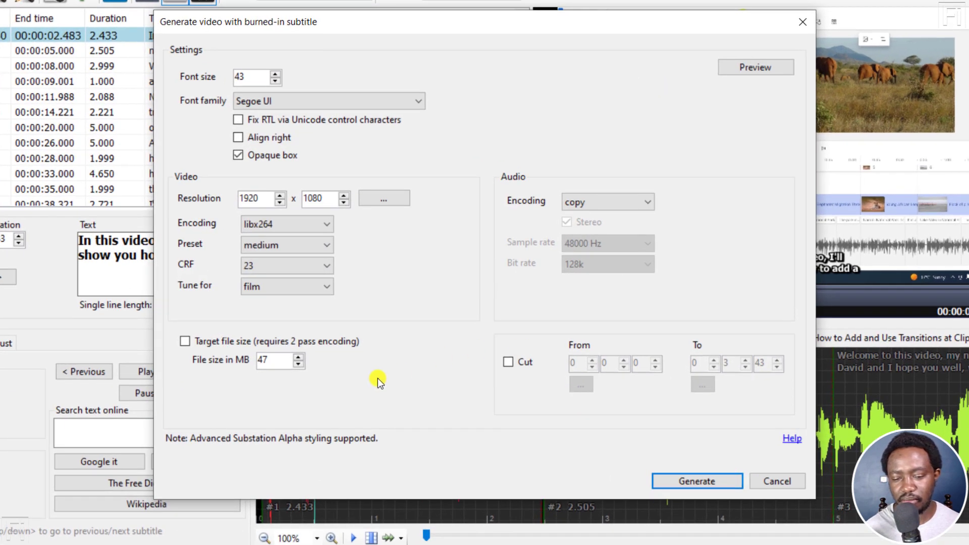
{"action": "left_click", "coordinate": [506, 362]}
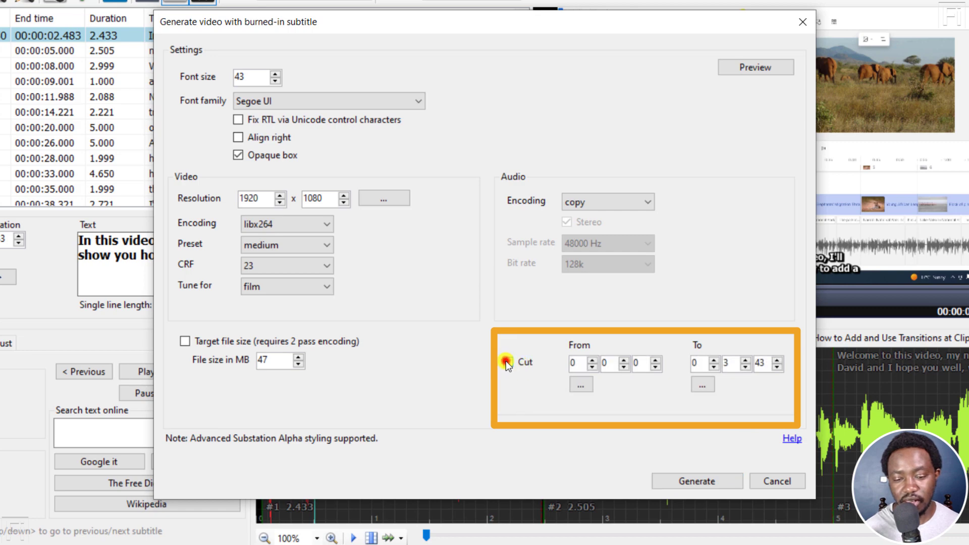
- Pick the cut's start position from the video player, giving 0:1:8
{"action": "left_click", "coordinate": [582, 384]}
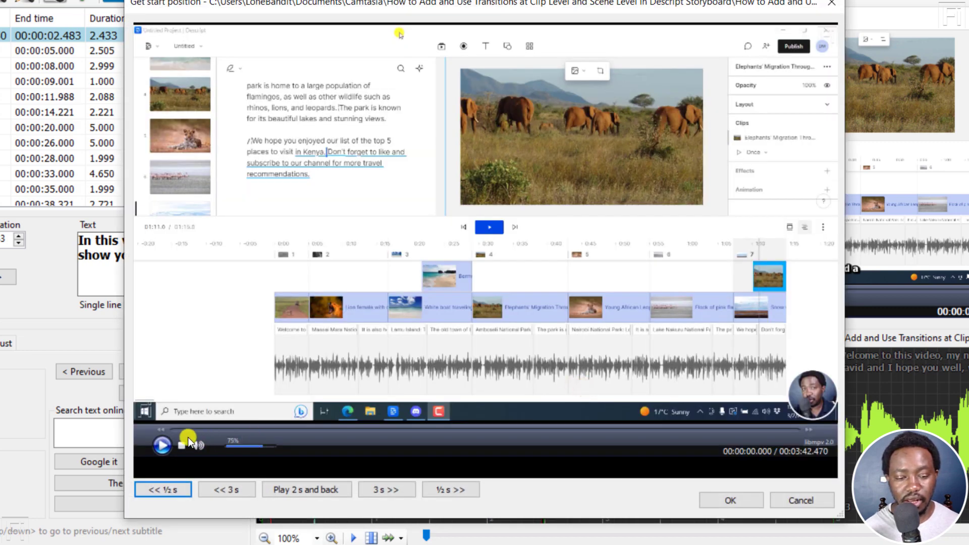
{"action": "left_click", "coordinate": [233, 430]}
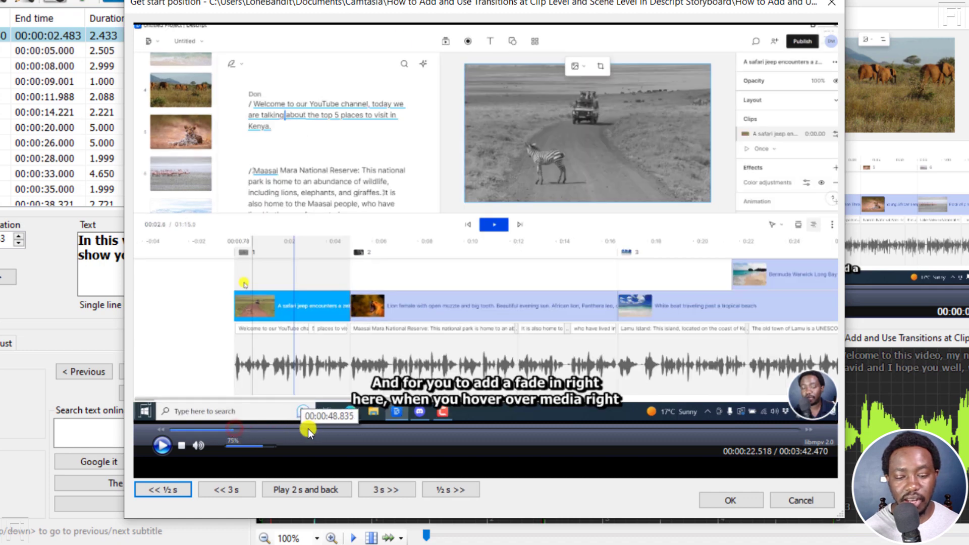
{"action": "left_click", "coordinate": [316, 429]}
{"action": "left_click", "coordinate": [366, 430]}
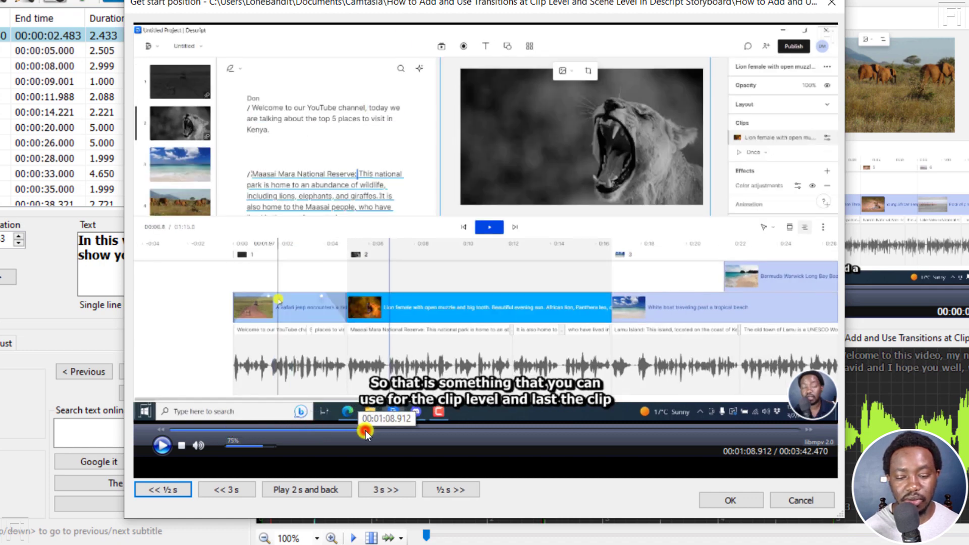
{"action": "left_click", "coordinate": [725, 504]}
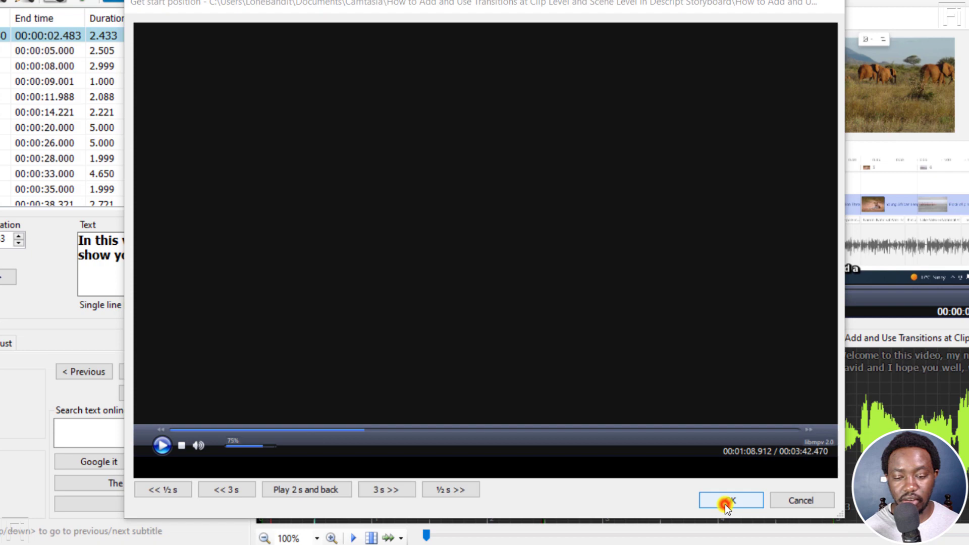
- Set the cut's end point to about 3:12 in the player
{"action": "left_click", "coordinate": [707, 385]}
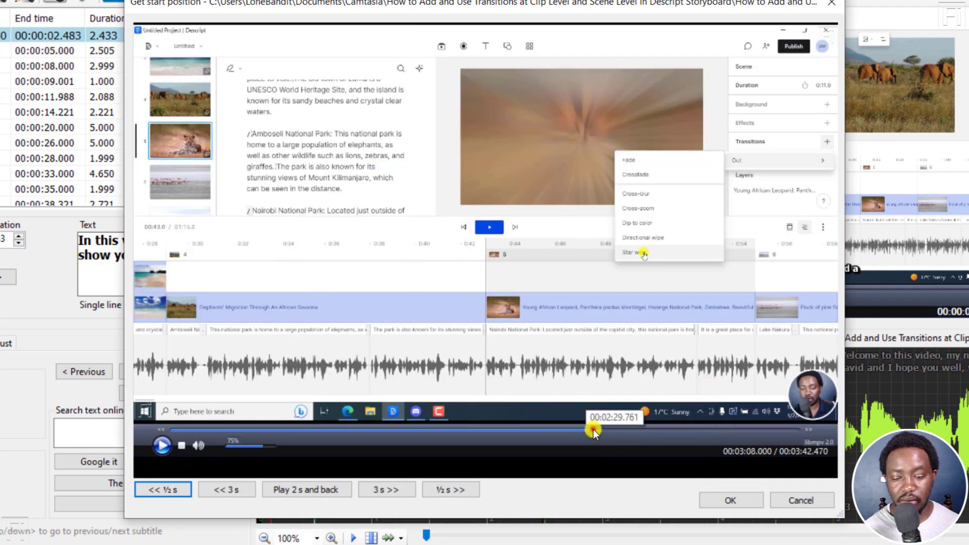
{"action": "left_click", "coordinate": [686, 424]}
{"action": "left_click", "coordinate": [715, 427]}
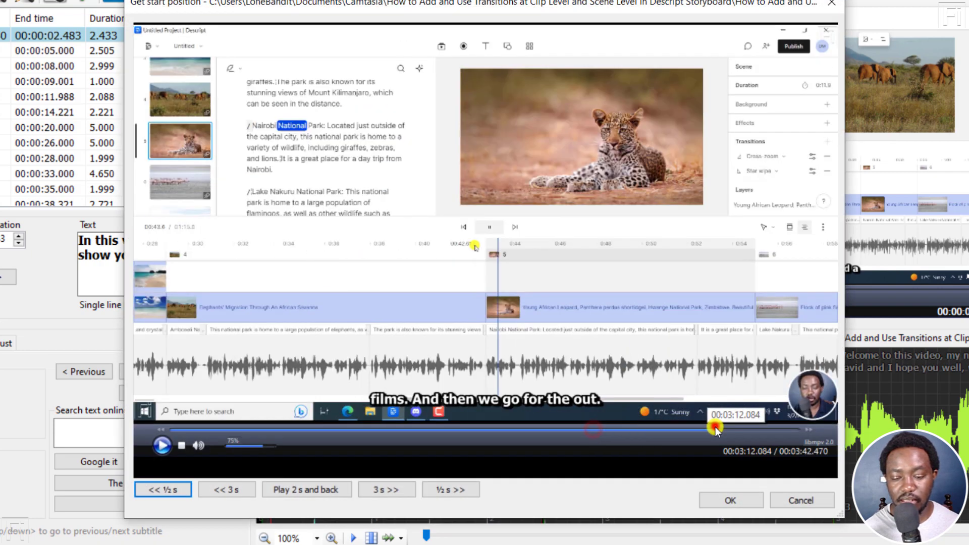
{"action": "left_click", "coordinate": [727, 496]}
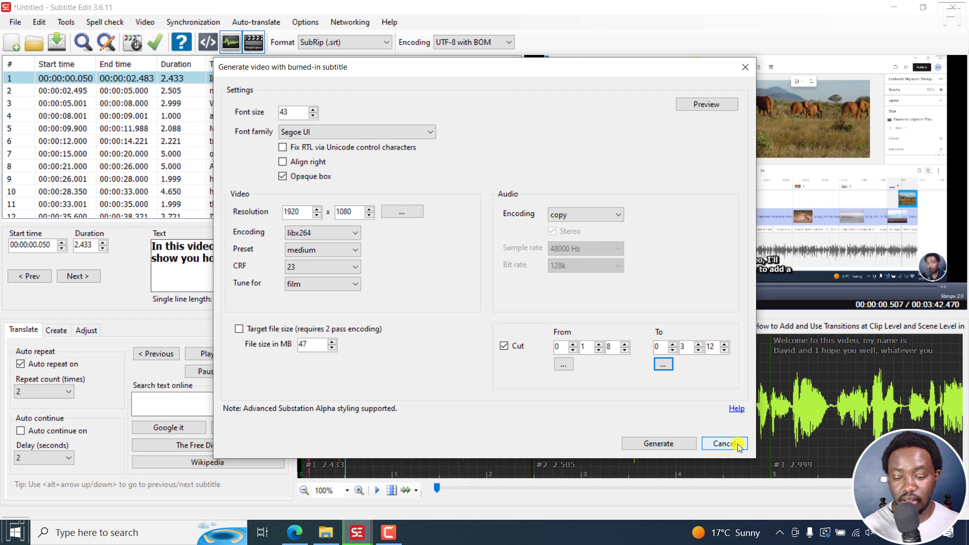
- Cancel that dialog, select lines 1–4, and generate a burned-in video from them
{"action": "left_click", "coordinate": [795, 483]}
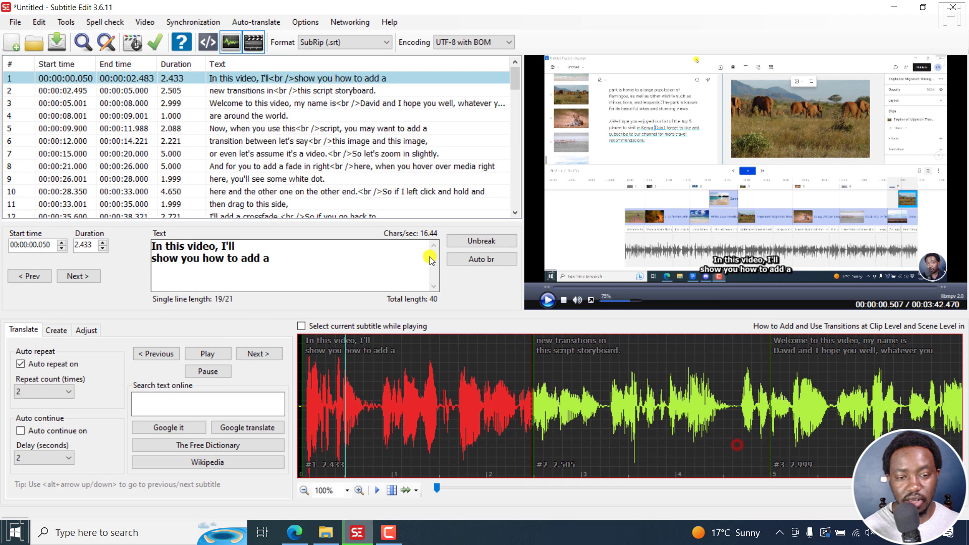
{"action": "left_click", "coordinate": [251, 75]}
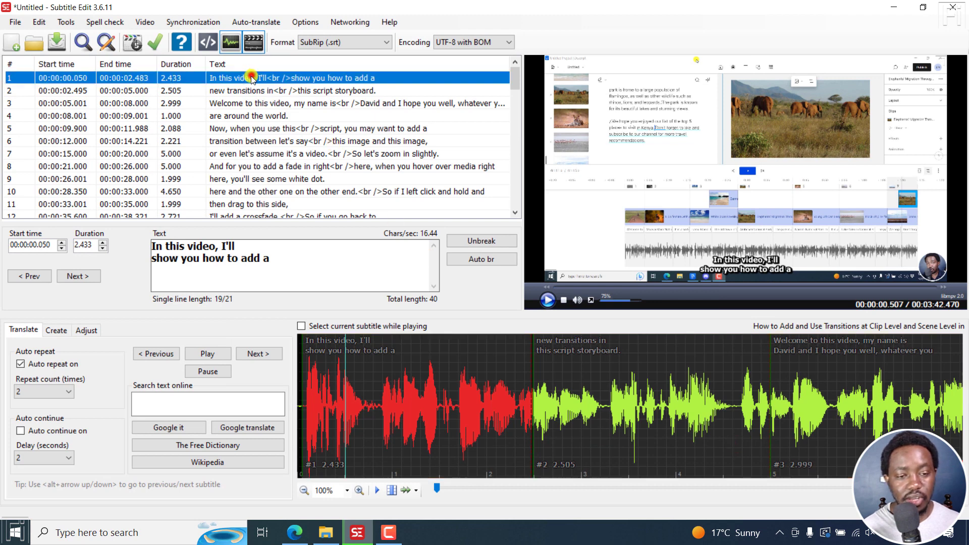
{"action": "left_click", "coordinate": [273, 121], "text": "shift"}
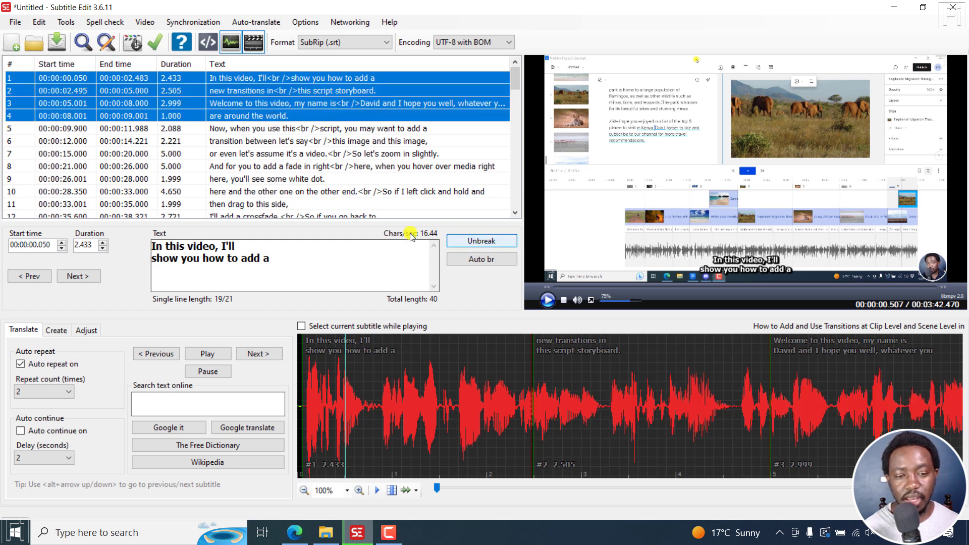
{"action": "right_click", "coordinate": [299, 104]}
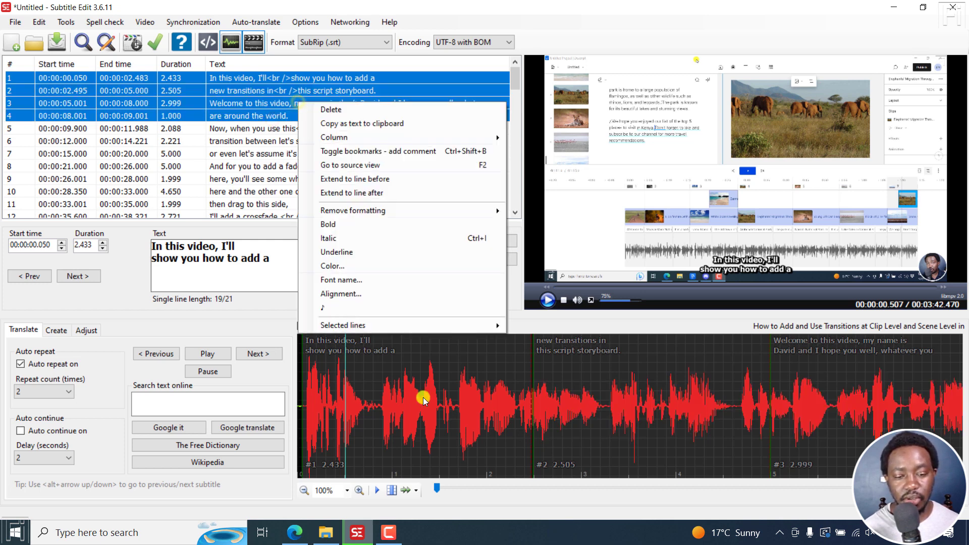
{"action": "mouse_move", "coordinate": [371, 328]}
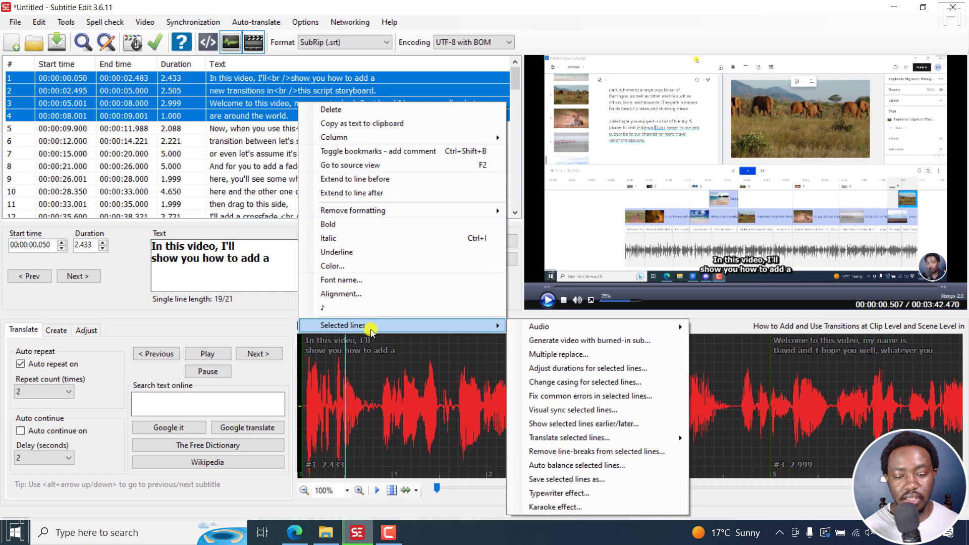
{"action": "left_click", "coordinate": [584, 342]}
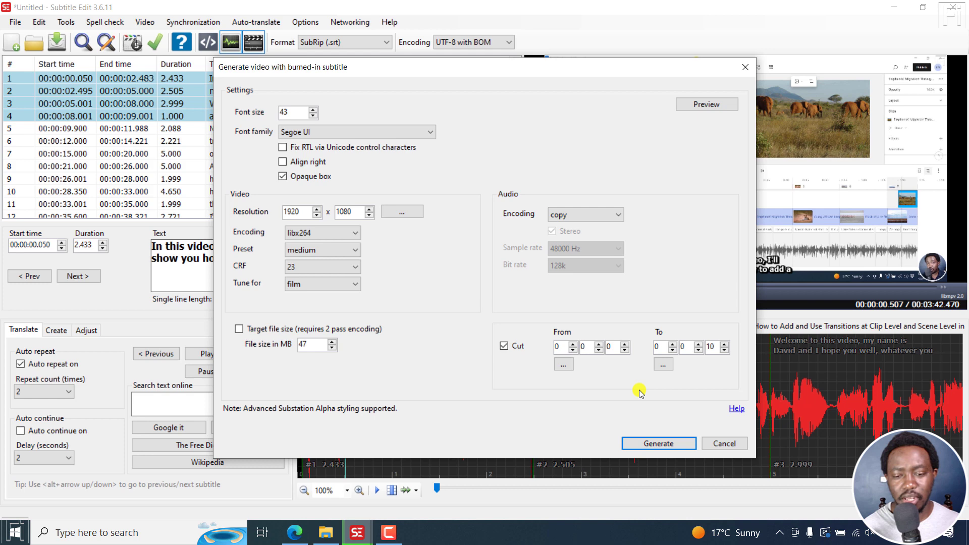
{"action": "left_click", "coordinate": [563, 364]}
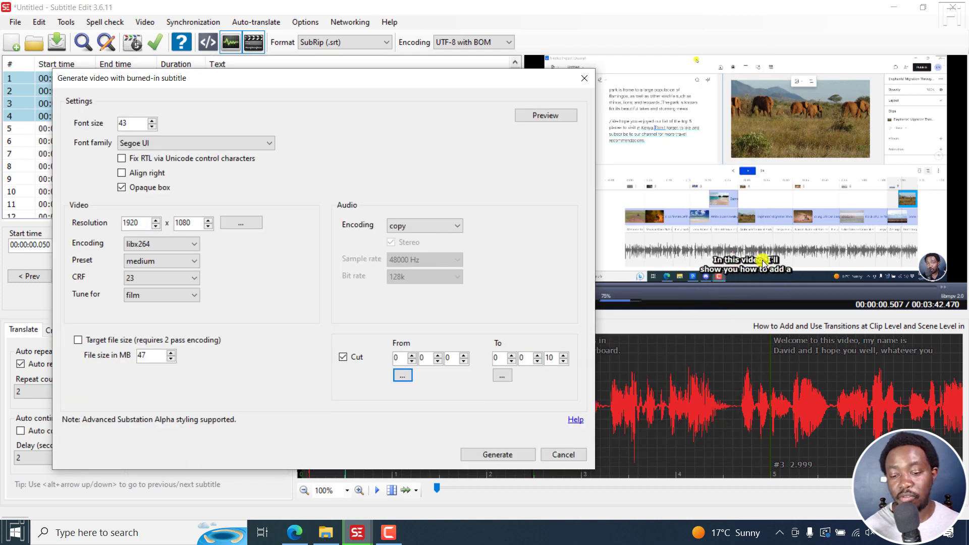
{"action": "left_click", "coordinate": [535, 119]}
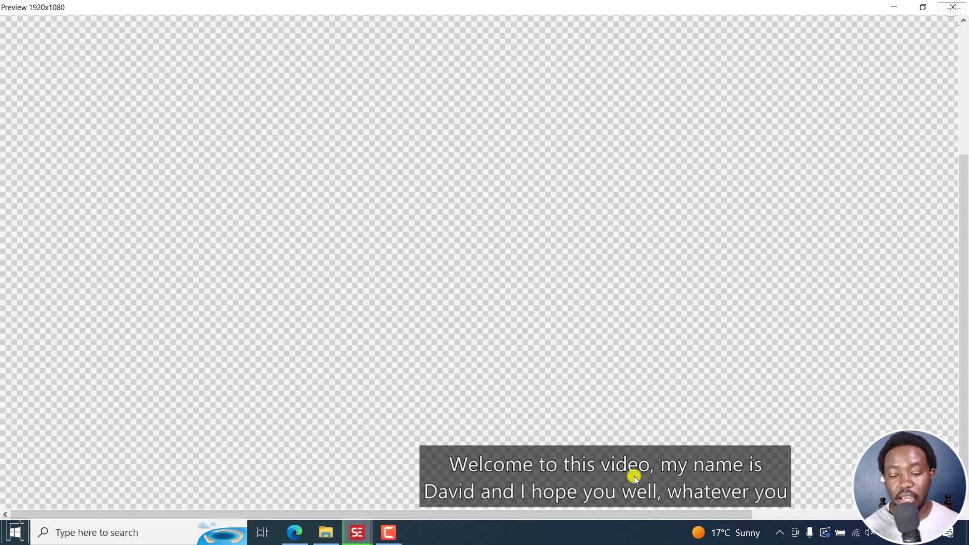
{"action": "left_click_drag", "start_coordinate": [643, 516], "coordinate": [675, 516]}
{"action": "left_click", "coordinate": [953, 7]}
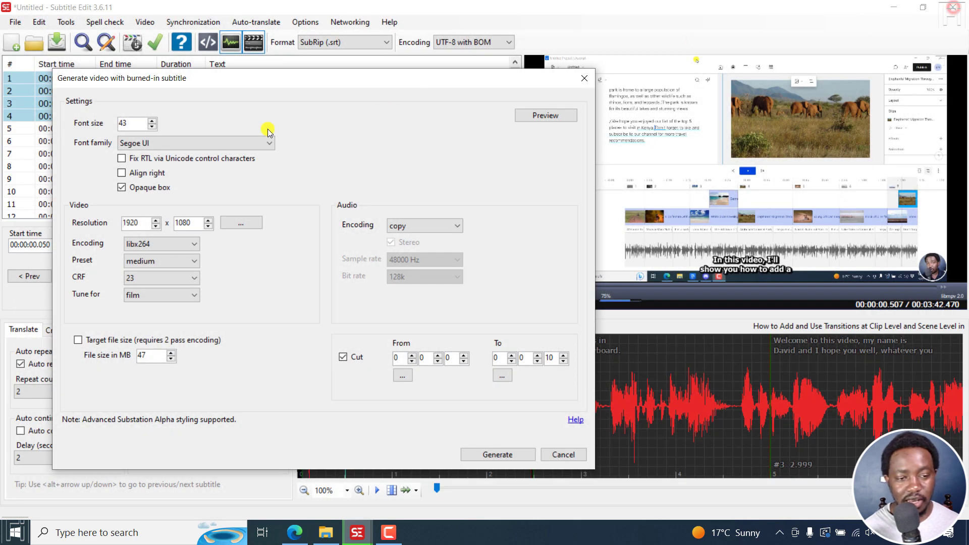
- Switch the subtitle font family from Segoe UI to Arial and check the preview
{"action": "left_click", "coordinate": [264, 144]}
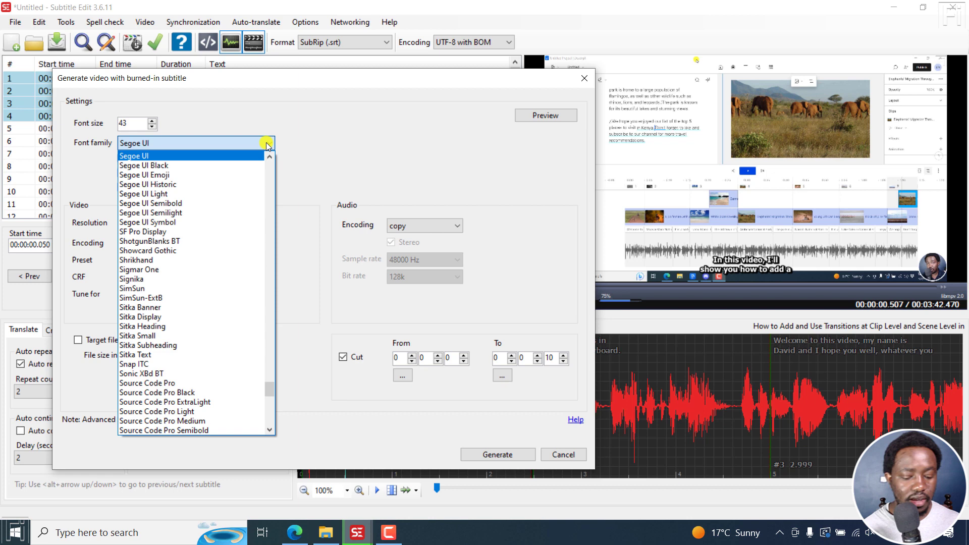
{"action": "key", "text": "Home"}
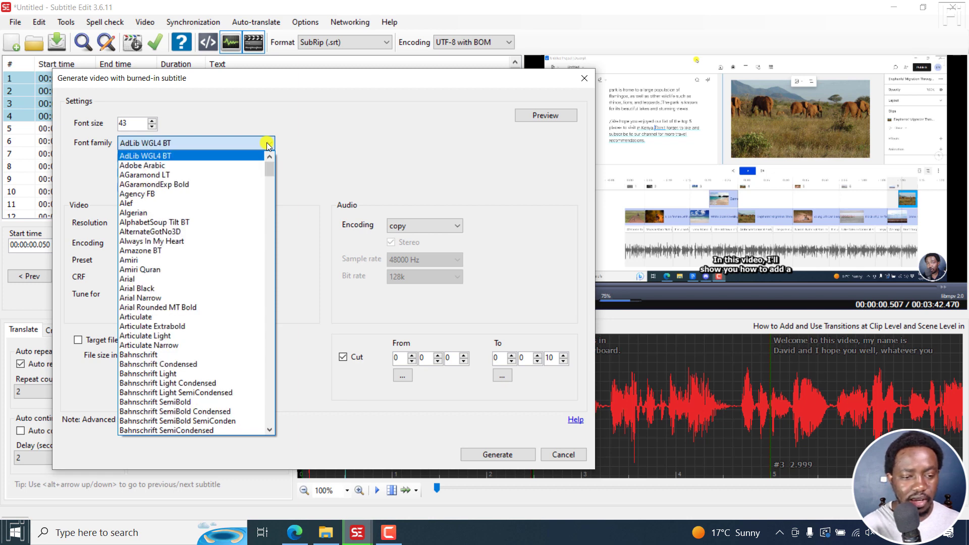
{"action": "left_click", "coordinate": [158, 279]}
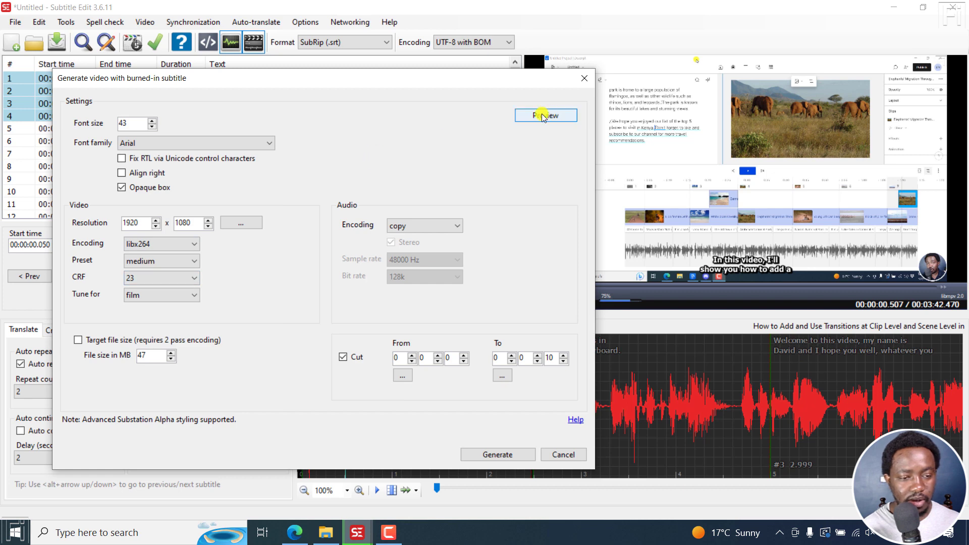
{"action": "left_click", "coordinate": [529, 119]}
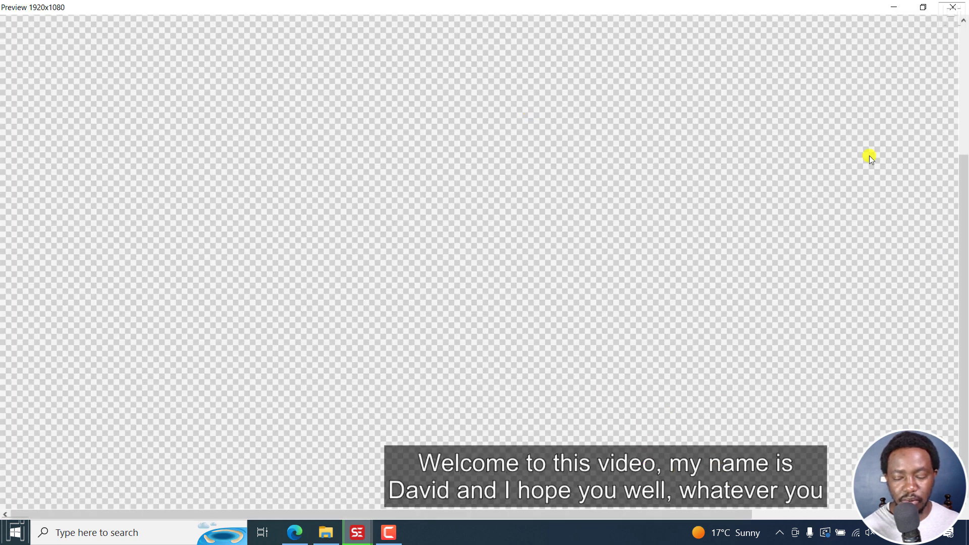
{"action": "left_click", "coordinate": [953, 7]}
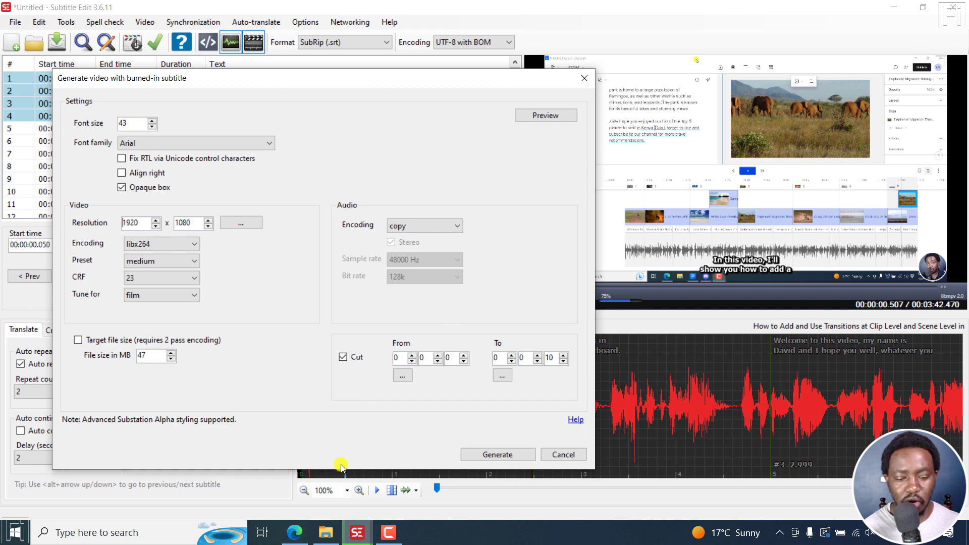
{"action": "left_click", "coordinate": [302, 533]}
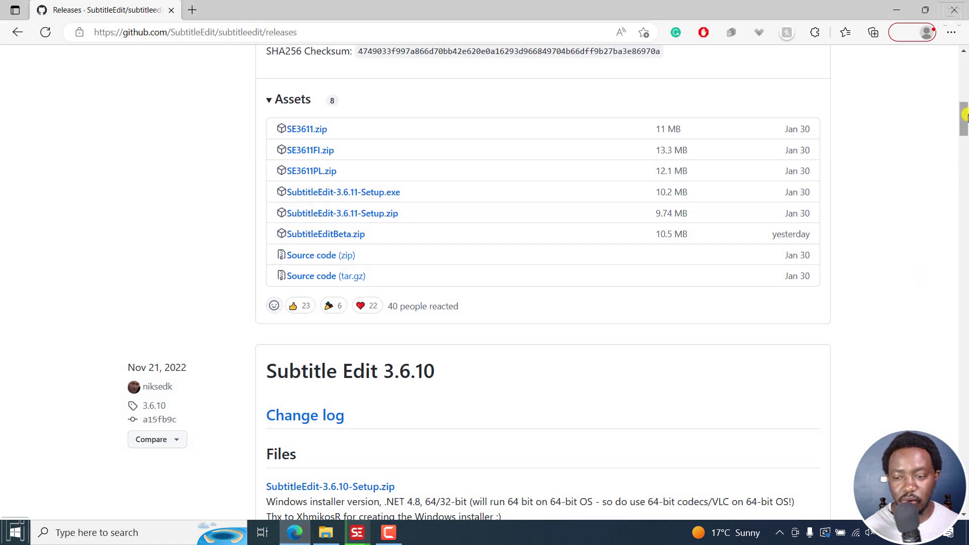
{"action": "left_click_drag", "start_coordinate": [964, 116], "coordinate": [965, 53]}
{"action": "left_click", "coordinate": [101, 140]}
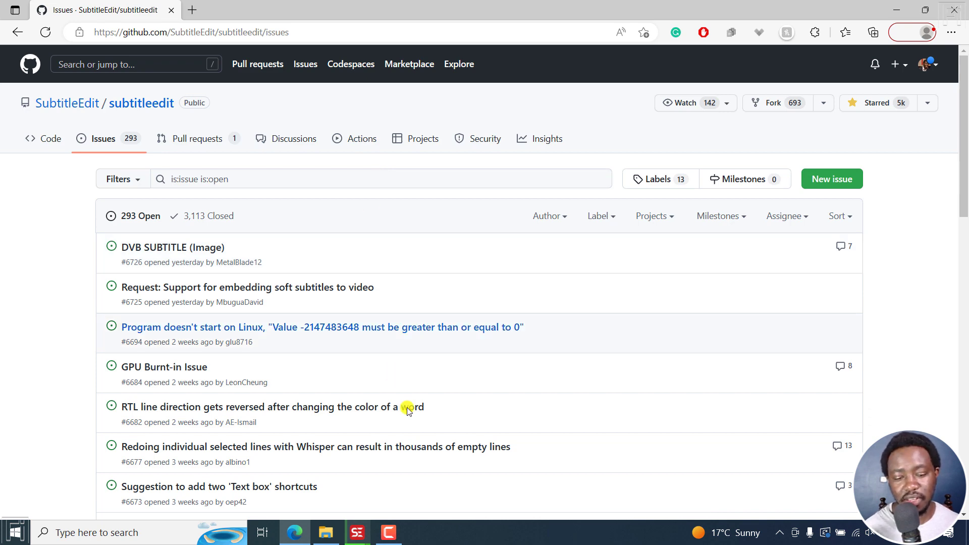
{"action": "mouse_move", "coordinate": [357, 532]}
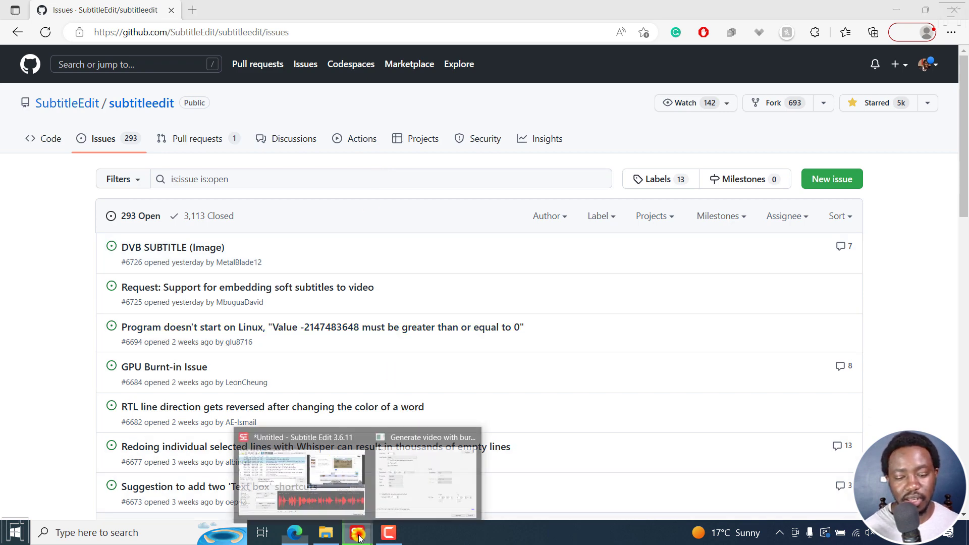
{"action": "left_click", "coordinate": [413, 469]}
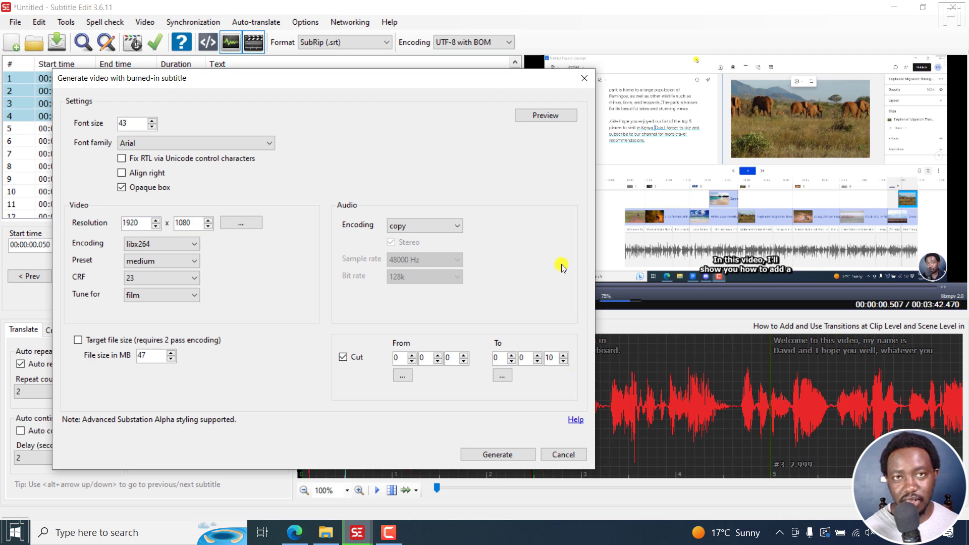